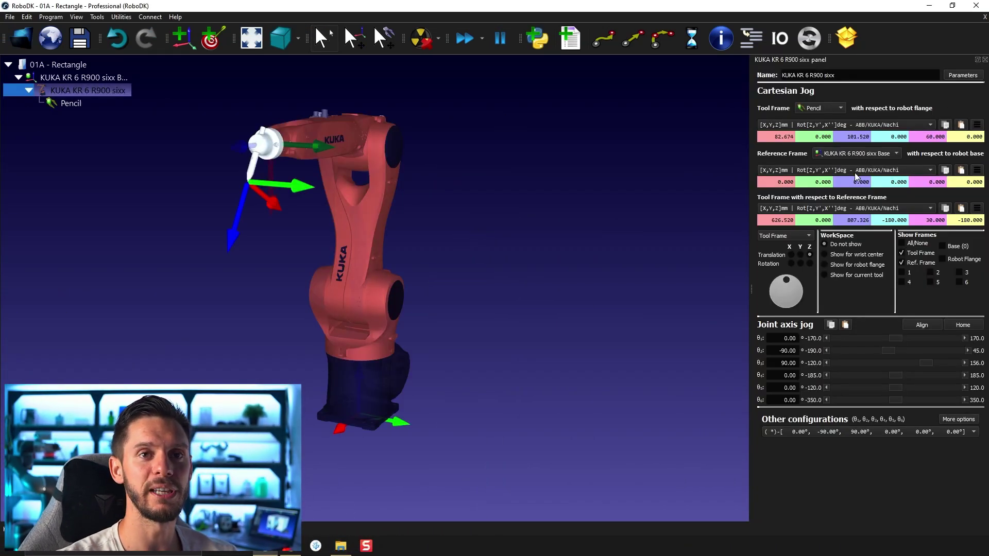
Close the KUKA KR 6 R900 sixx panel, check its context menu, then reopen the panel from the tree.
click(985, 60)
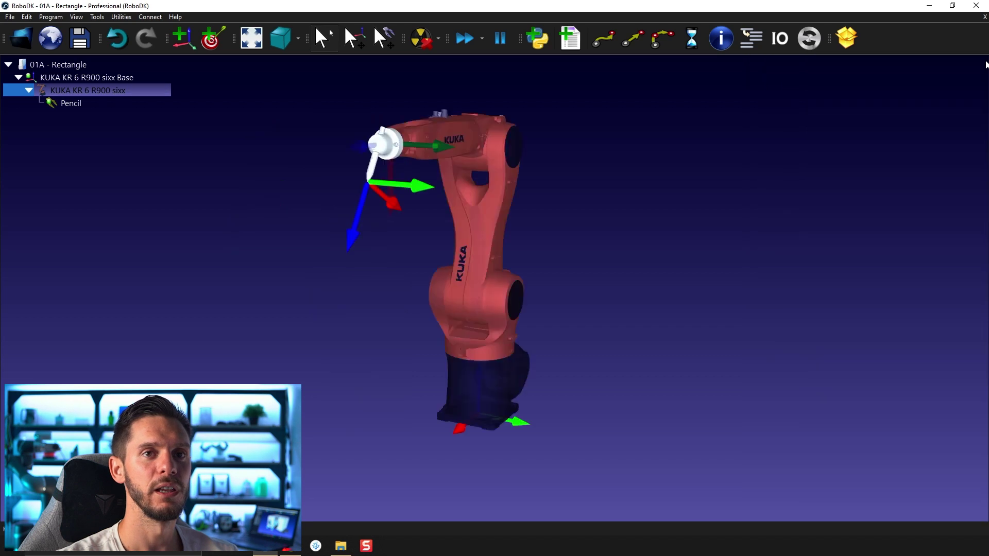
right_click(490, 220)
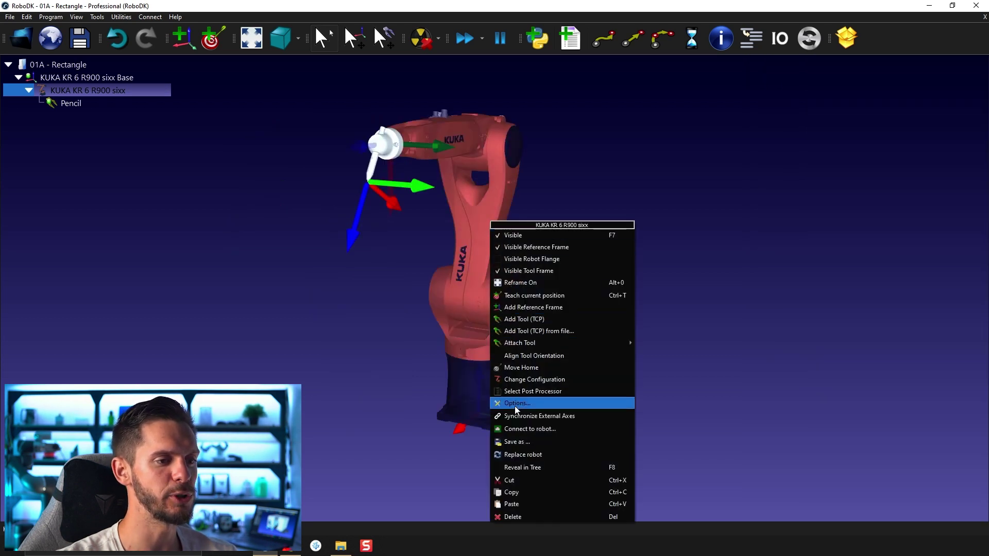
click(245, 273)
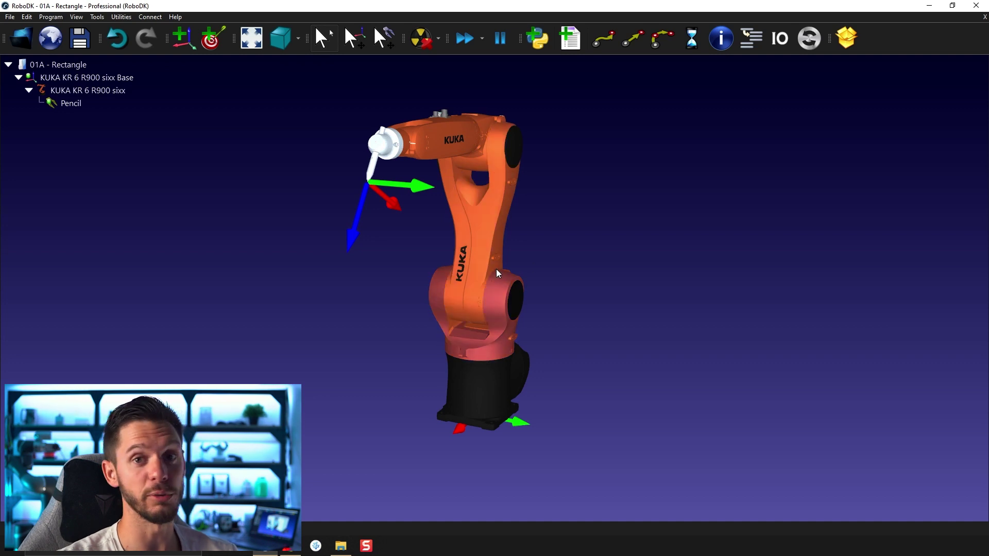
double_click(103, 91)
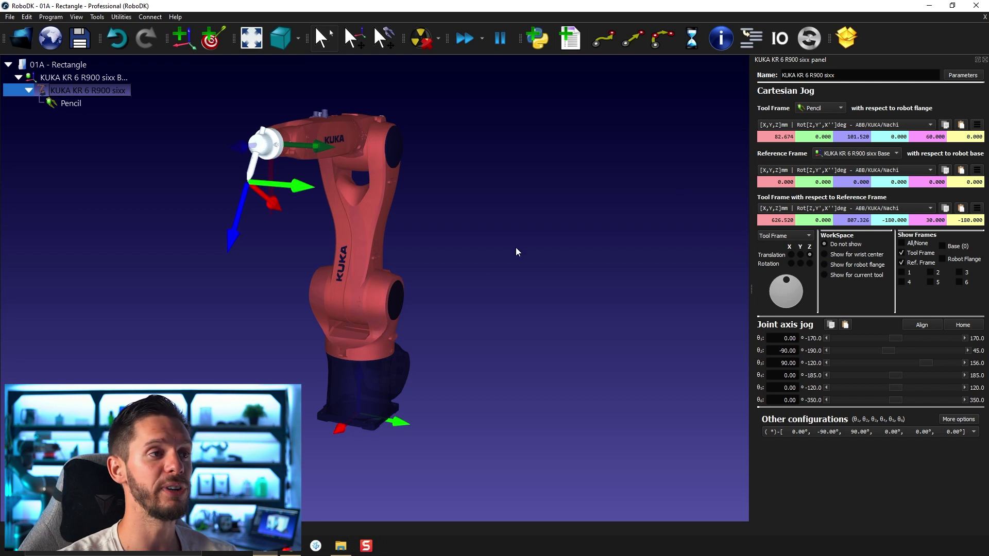
middle_drag(519, 249, 640, 243)
triple_click(854, 75)
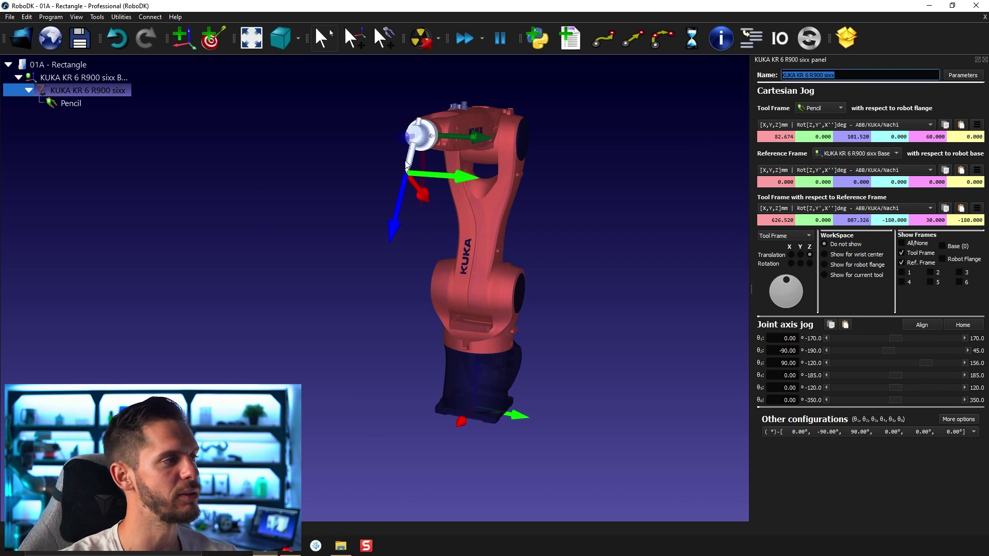
click(654, 144)
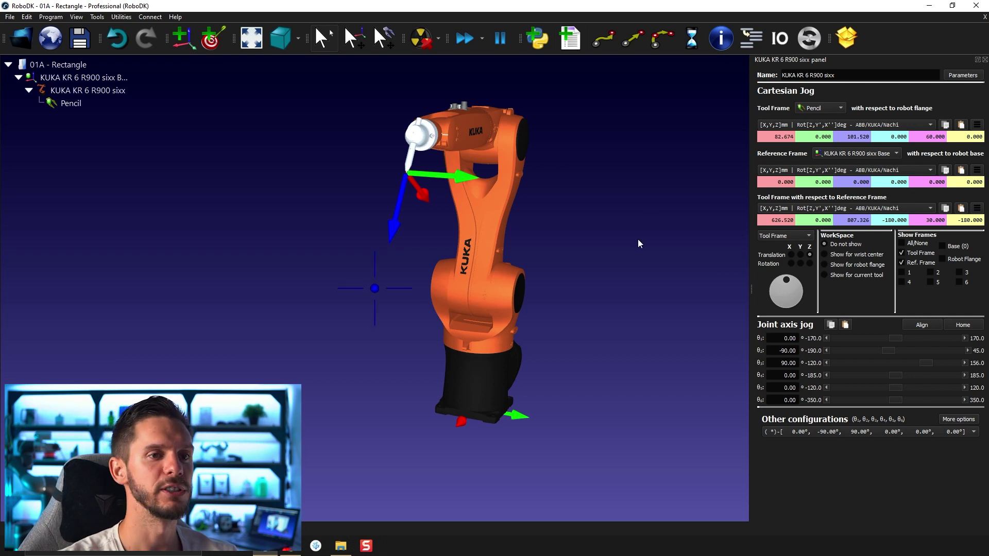
drag(638, 239, 446, 259)
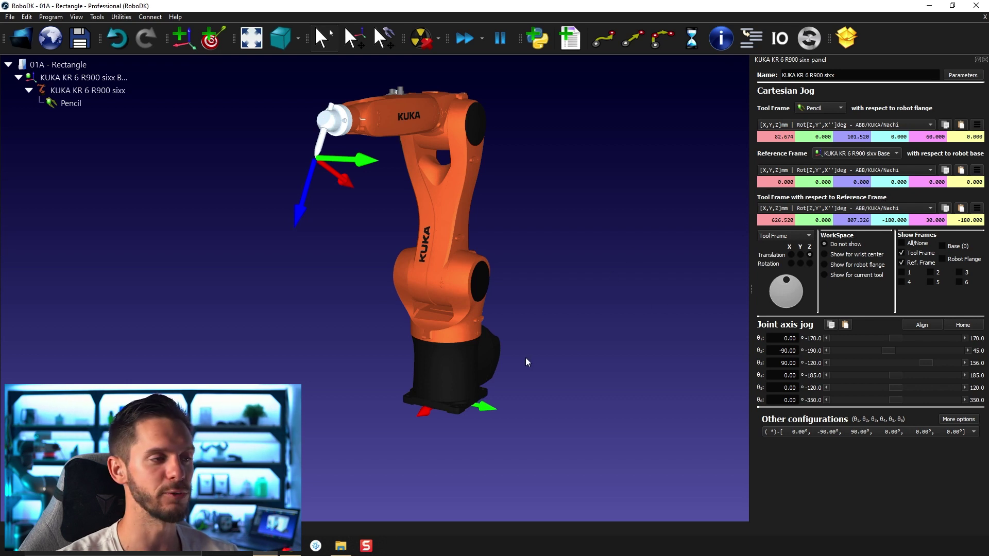
drag(526, 358, 561, 246)
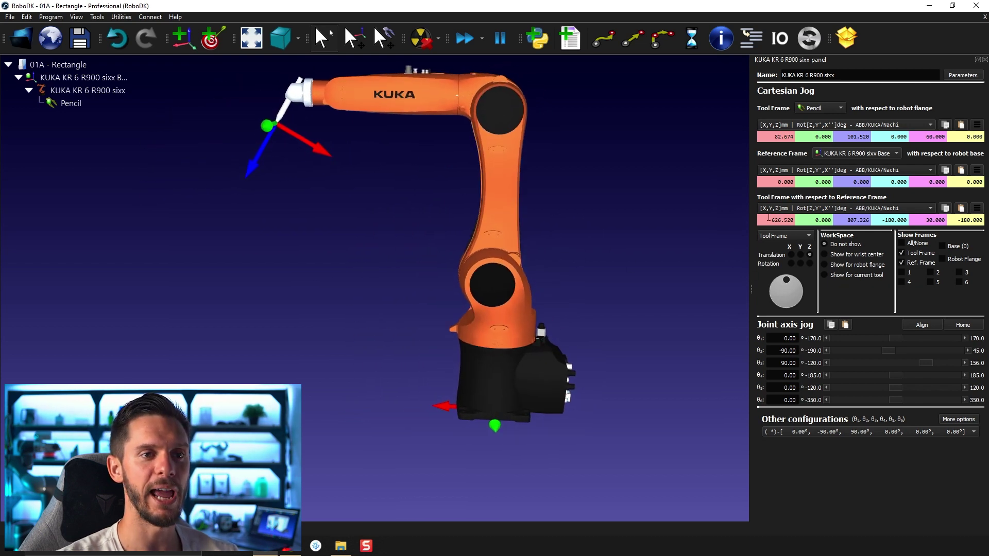
drag(779, 219, 799, 218)
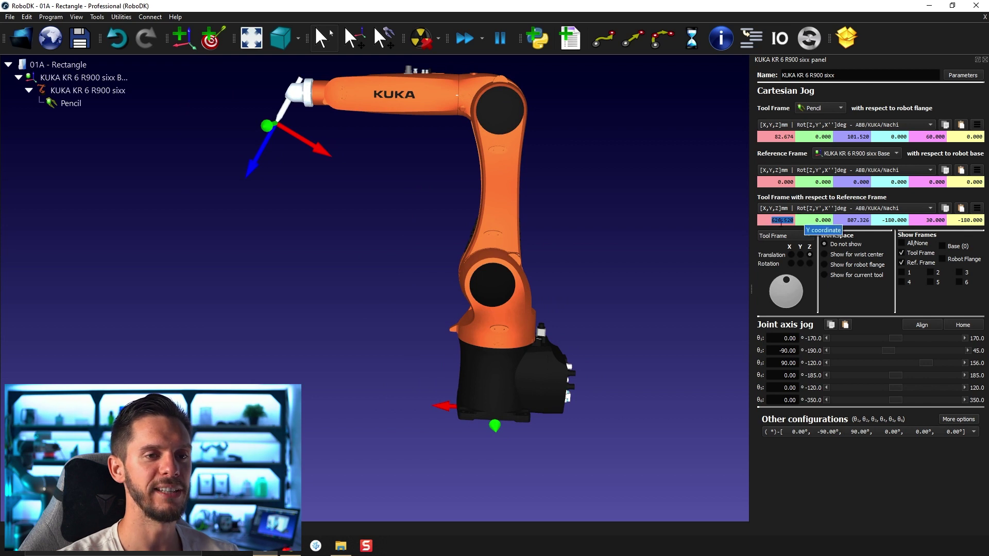
click(701, 233)
drag(771, 219, 803, 219)
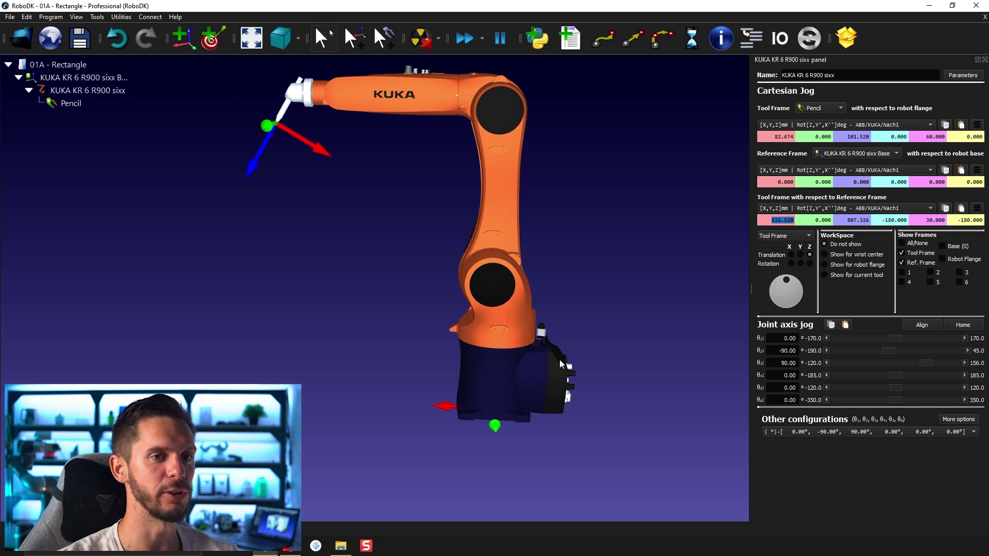
drag(771, 220, 800, 220)
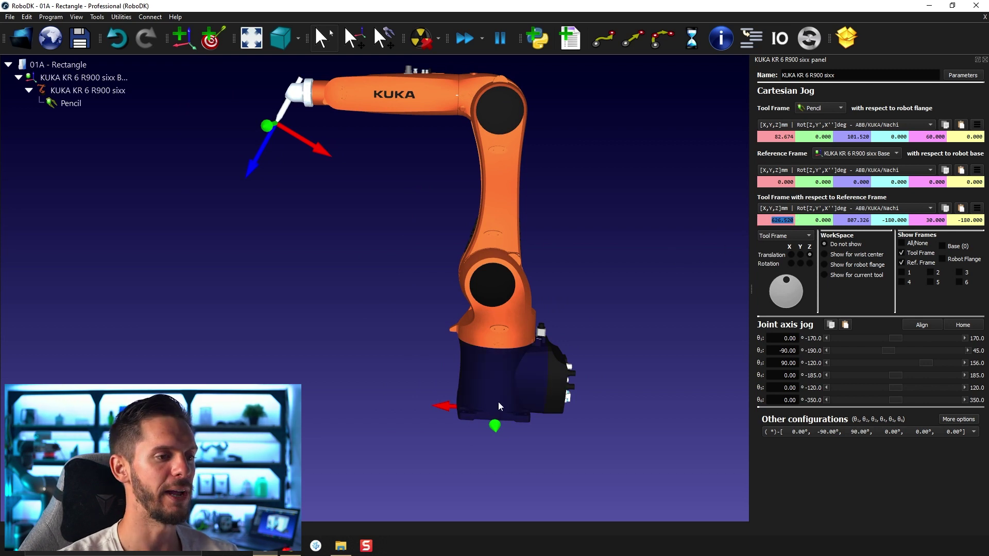
mouse_move(499, 402)
mouse_down()
mouse_move(486, 395)
mouse_move(501, 400)
mouse_up()
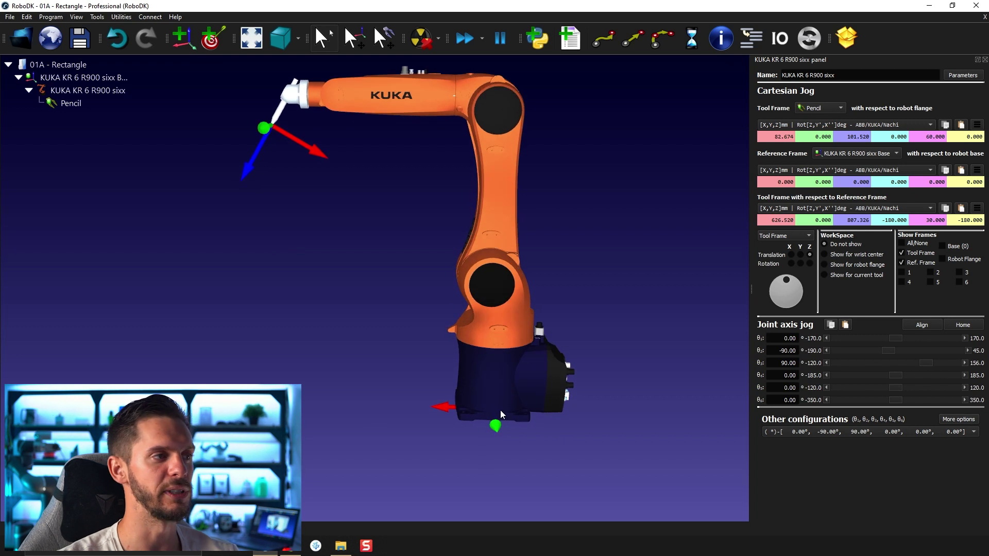
right_drag(413, 413, 456, 418)
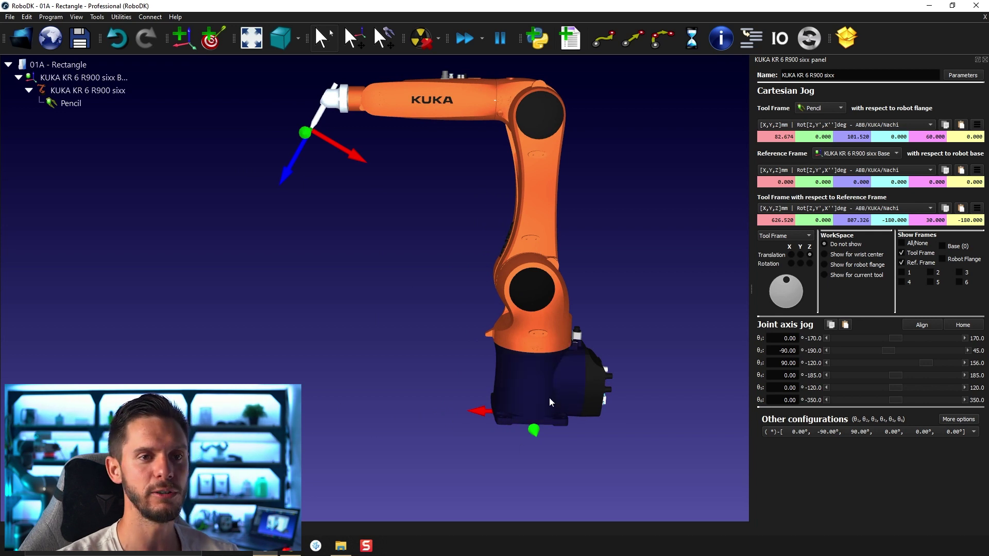
mouse_move(345, 195)
mouse_down()
mouse_move(351, 234)
mouse_move(600, 210)
mouse_move(582, 249)
mouse_up()
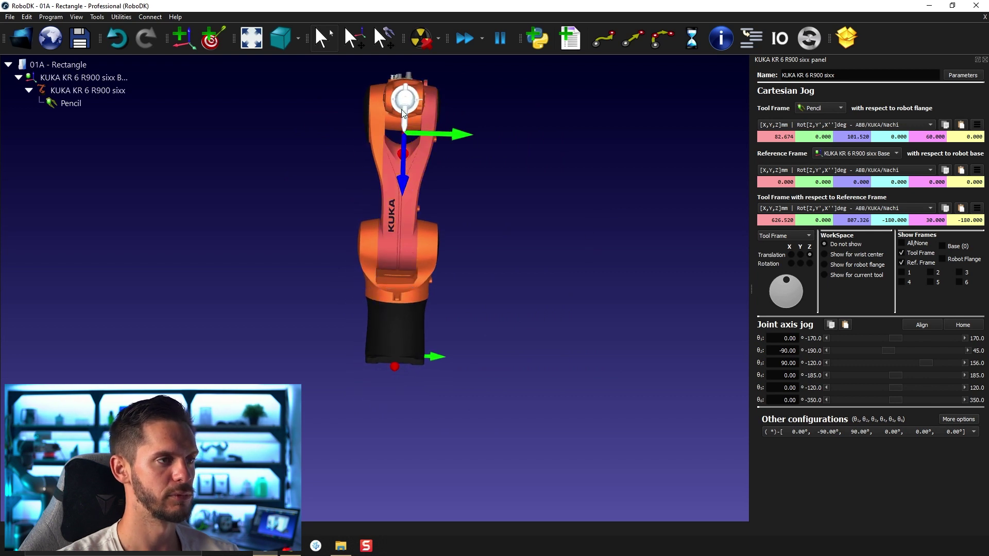
mouse_move(436, 254)
mouse_down()
mouse_move(503, 288)
mouse_move(357, 294)
mouse_move(314, 268)
mouse_move(257, 287)
mouse_move(281, 309)
mouse_move(287, 287)
mouse_up()
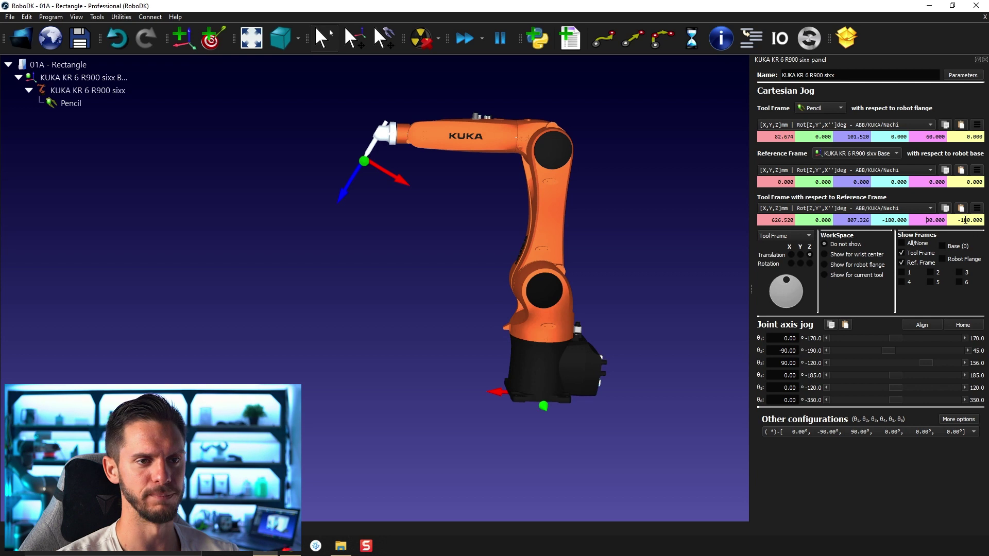
right_drag(667, 232, 603, 250)
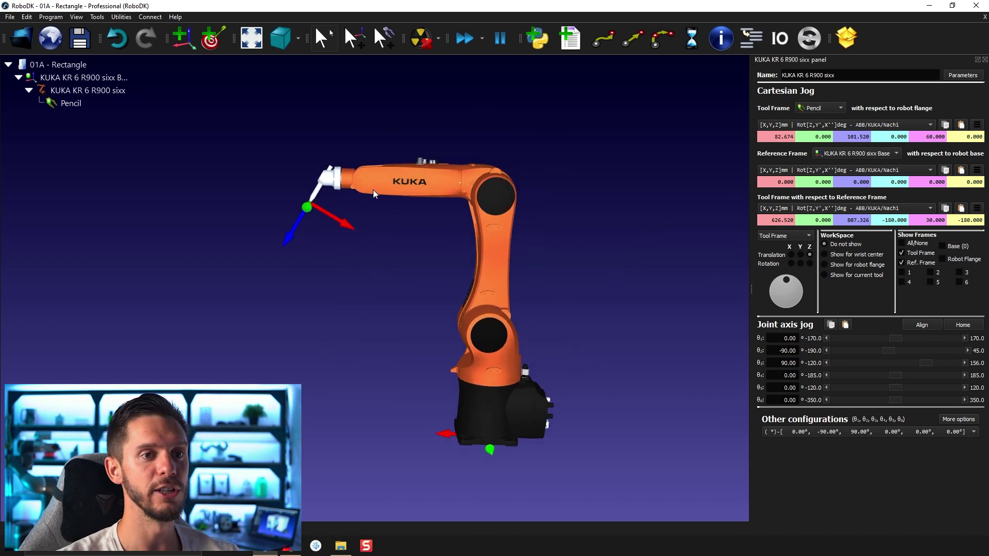
right_drag(400, 380, 488, 273)
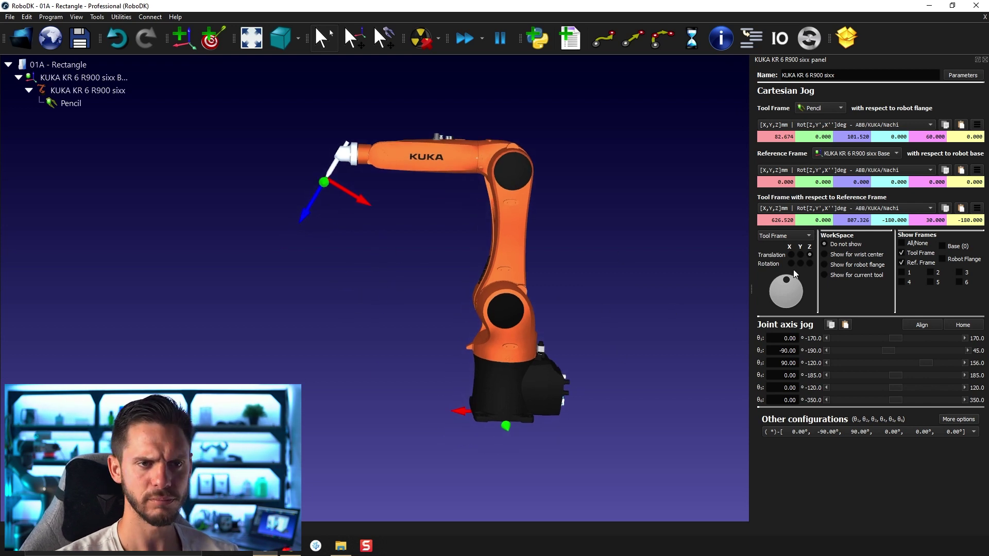
Compare the wrist-centre, flange and current-tool workspaces, ending on the wrist-centre wireframe sphere.
click(848, 255)
drag(562, 257, 504, 219)
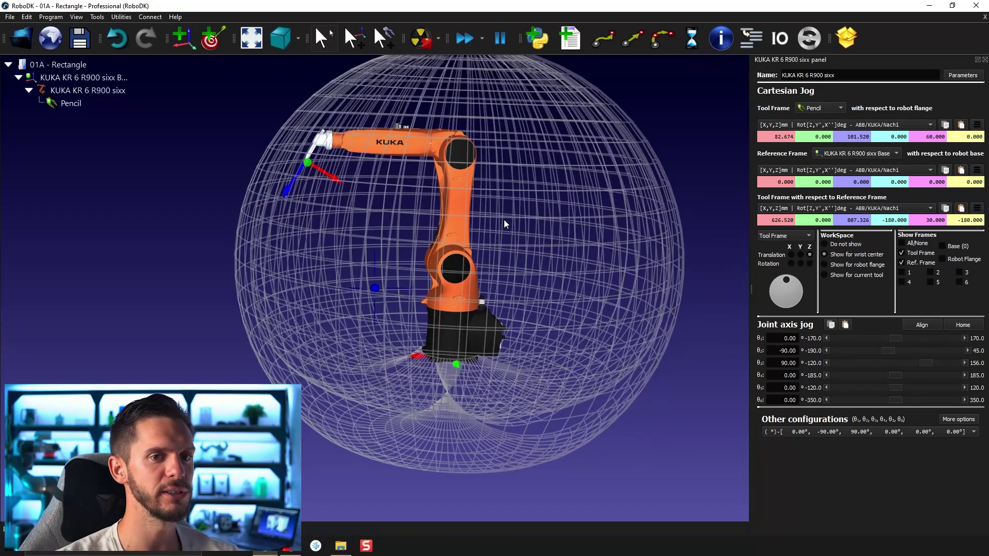
click(836, 264)
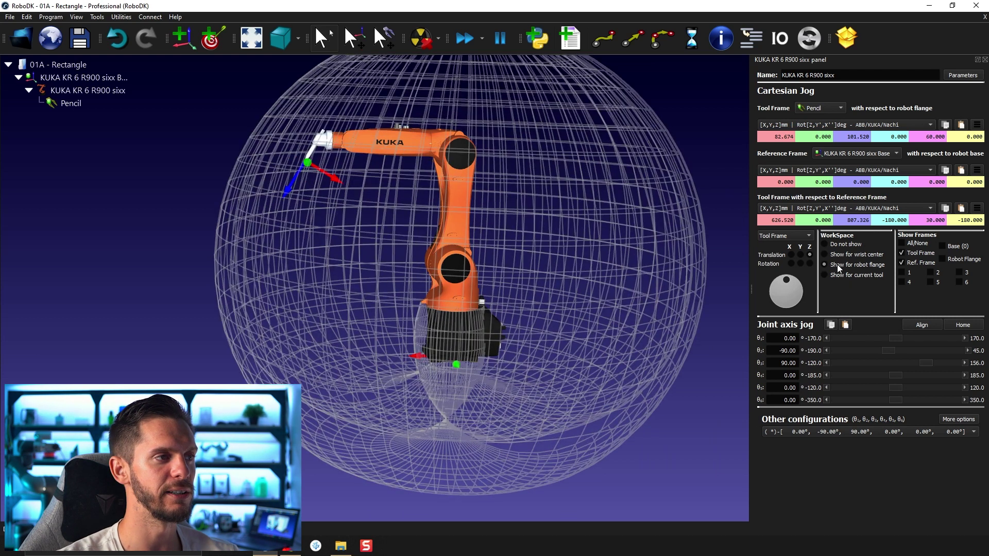
click(354, 144)
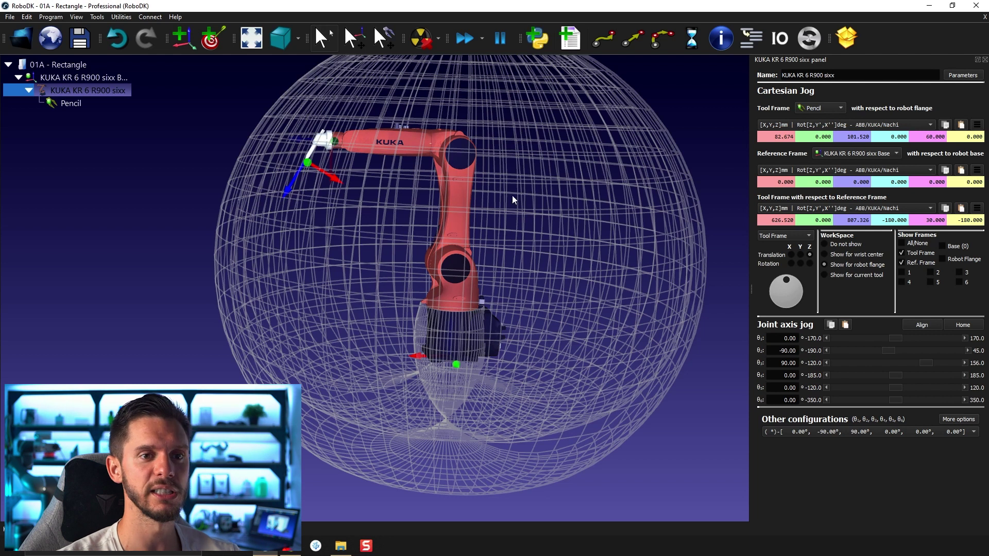
click(839, 278)
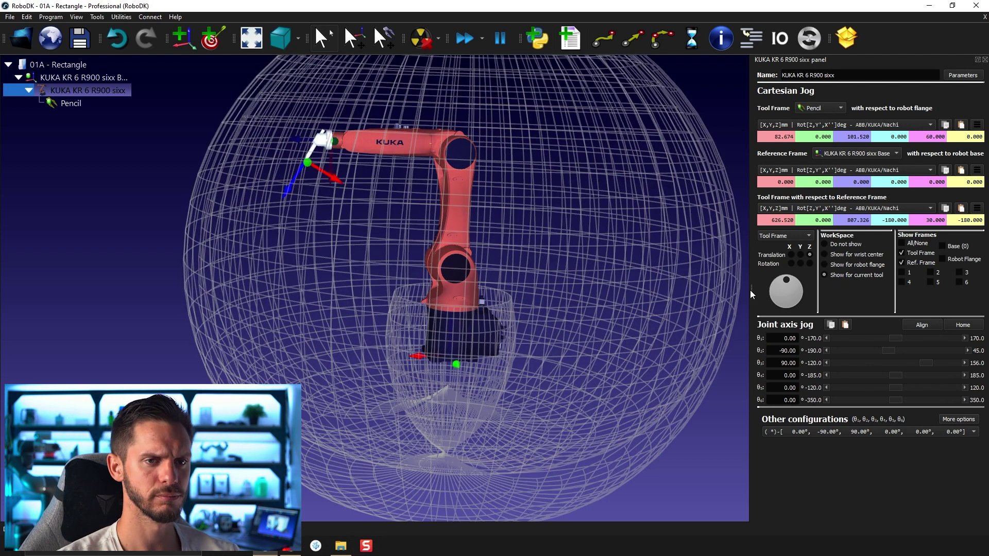
click(857, 264)
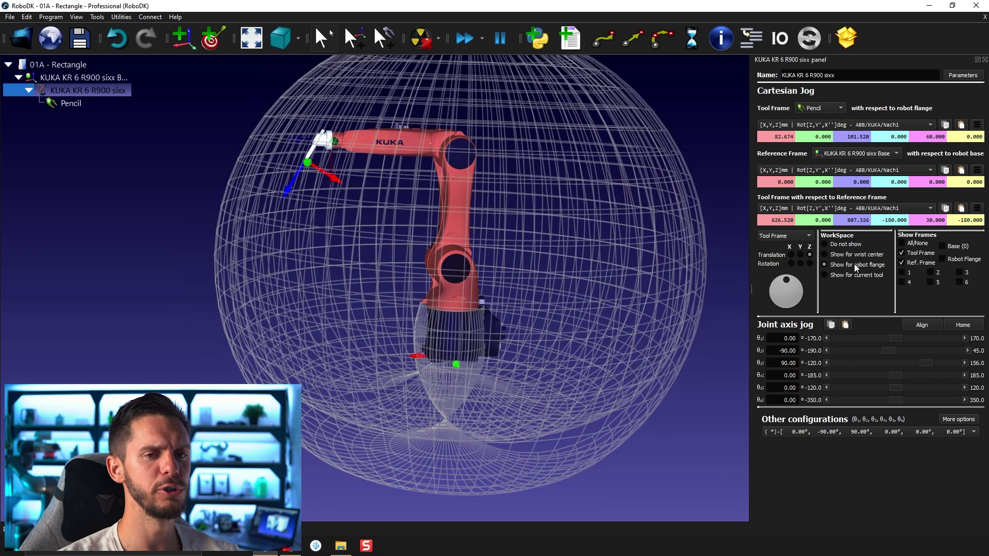
click(848, 259)
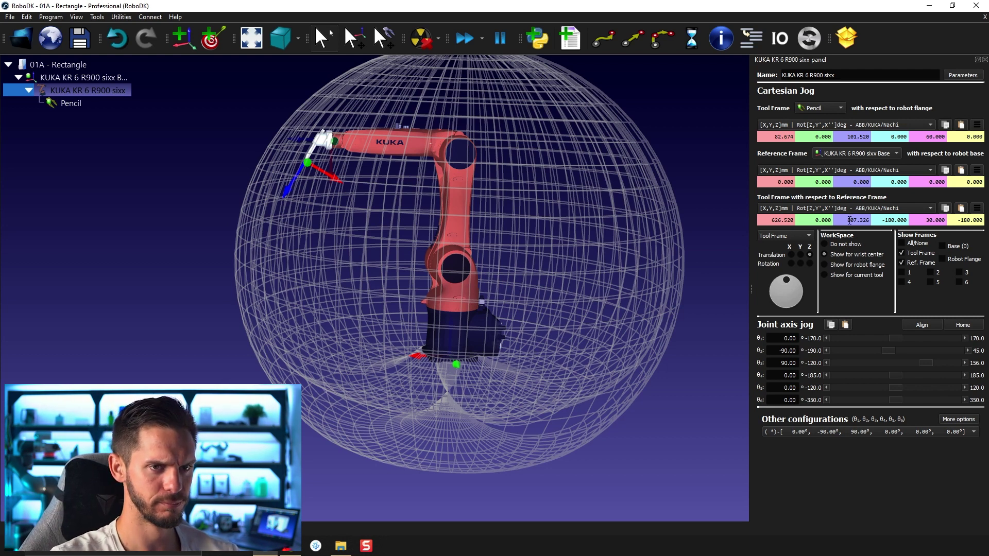
Set WorkSpace to Do not show, reframe the robot, and toggle the Tool Frame axes off and on.
click(853, 245)
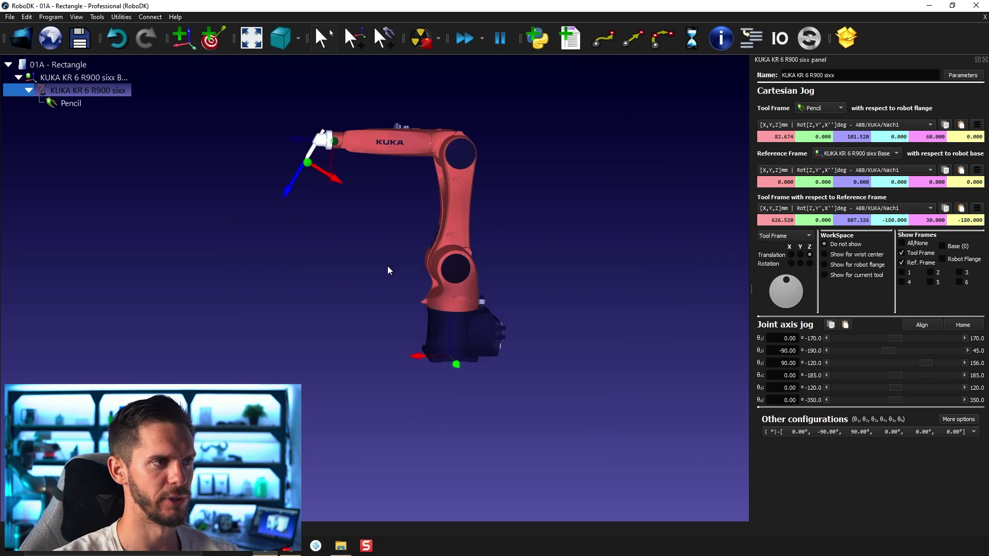
click(374, 272)
right_drag(374, 273, 396, 281)
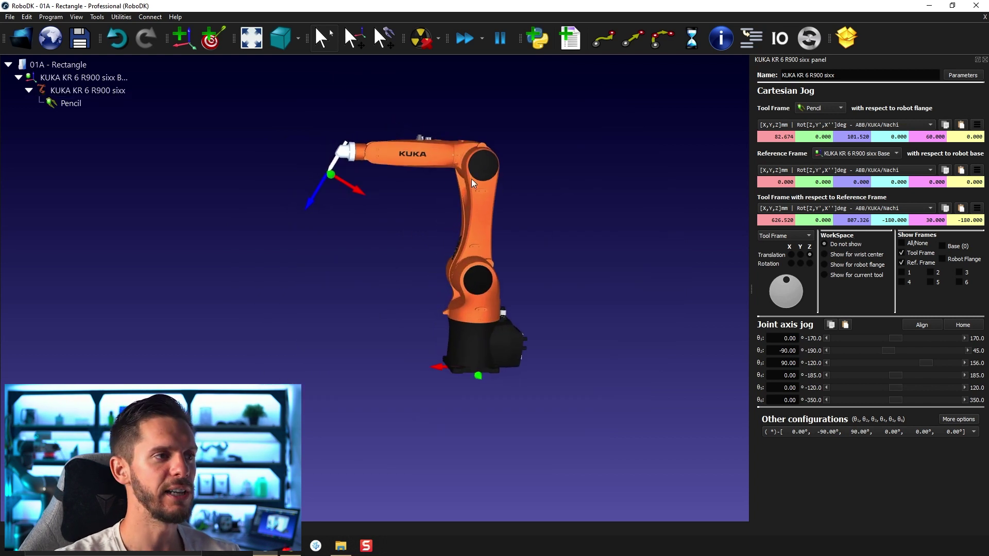
drag(348, 279, 416, 301)
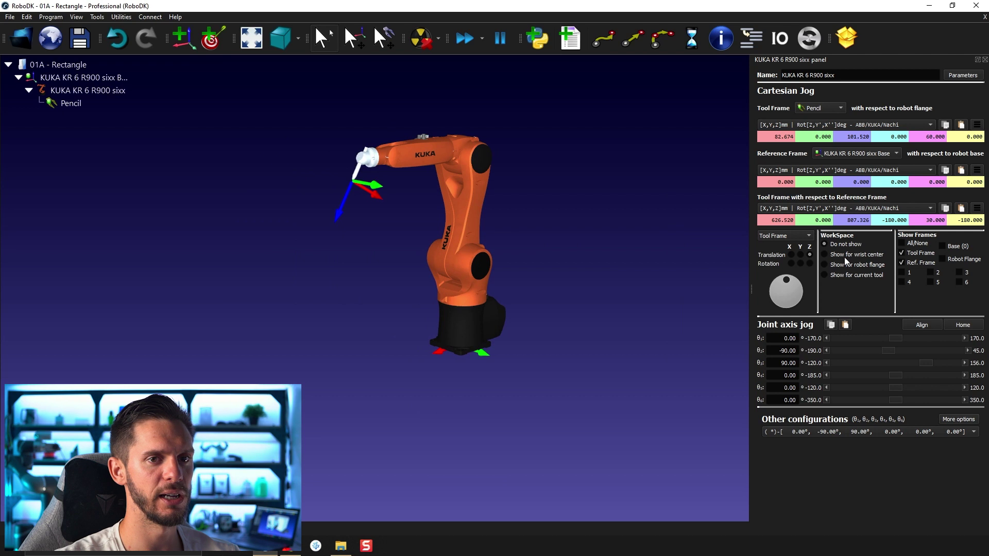
click(918, 254)
click(918, 254)
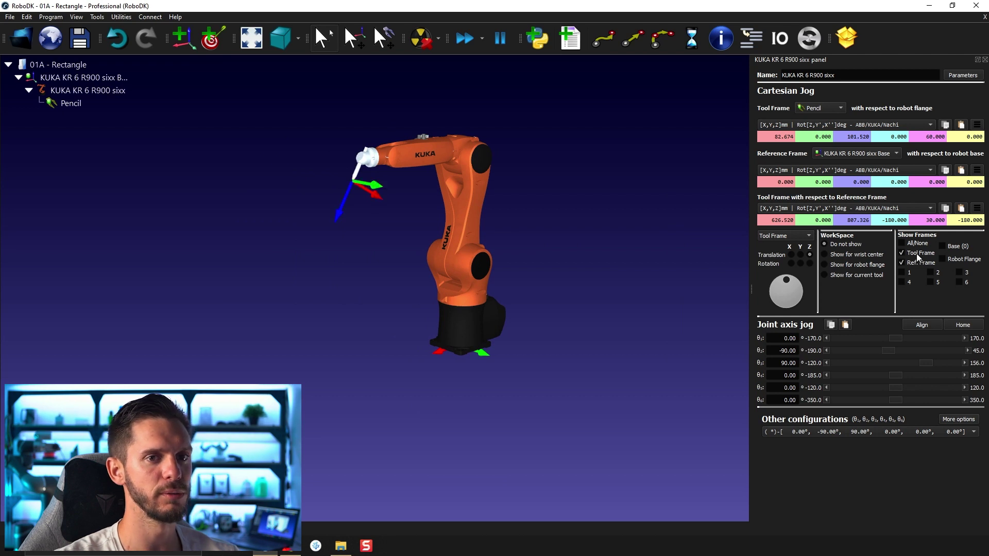
click(913, 264)
click(913, 263)
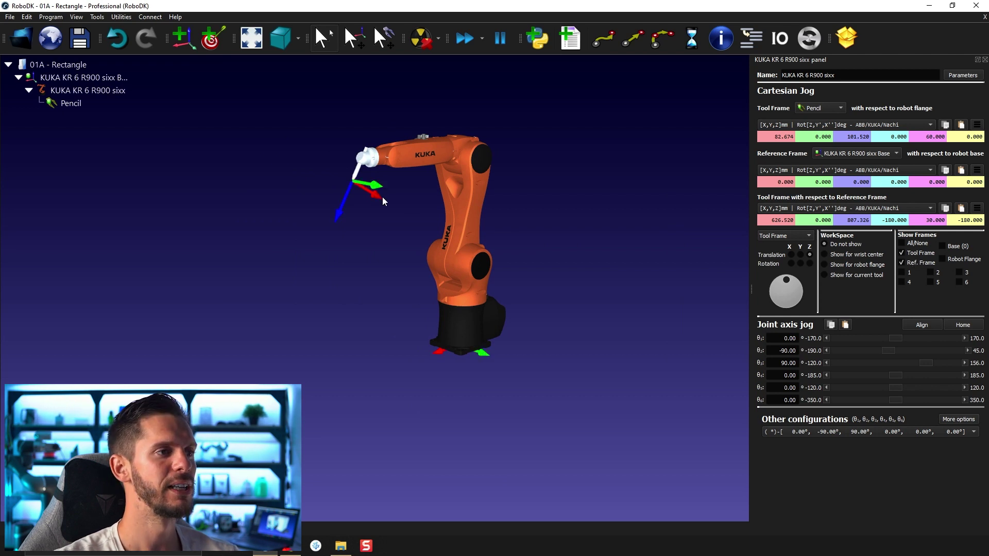
right_click(385, 151)
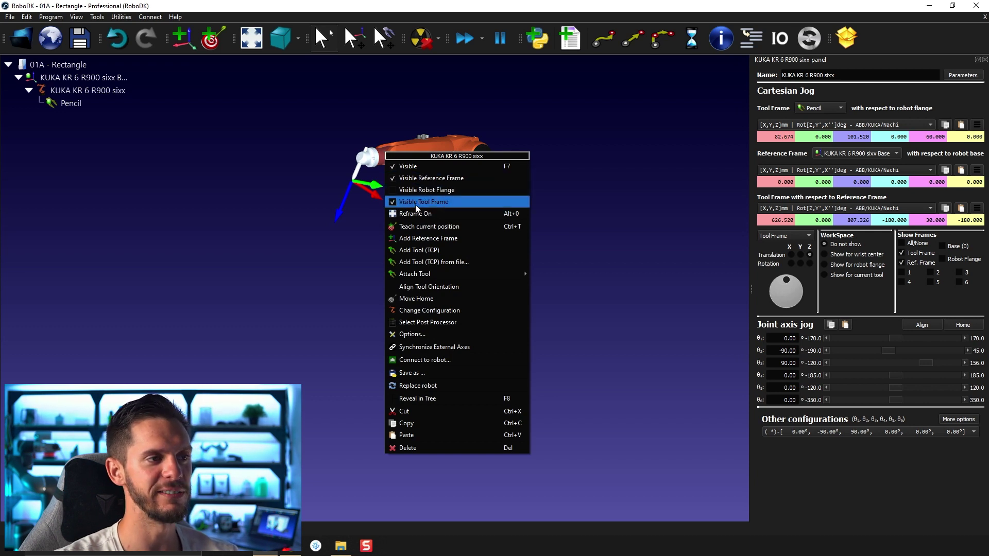
click(648, 201)
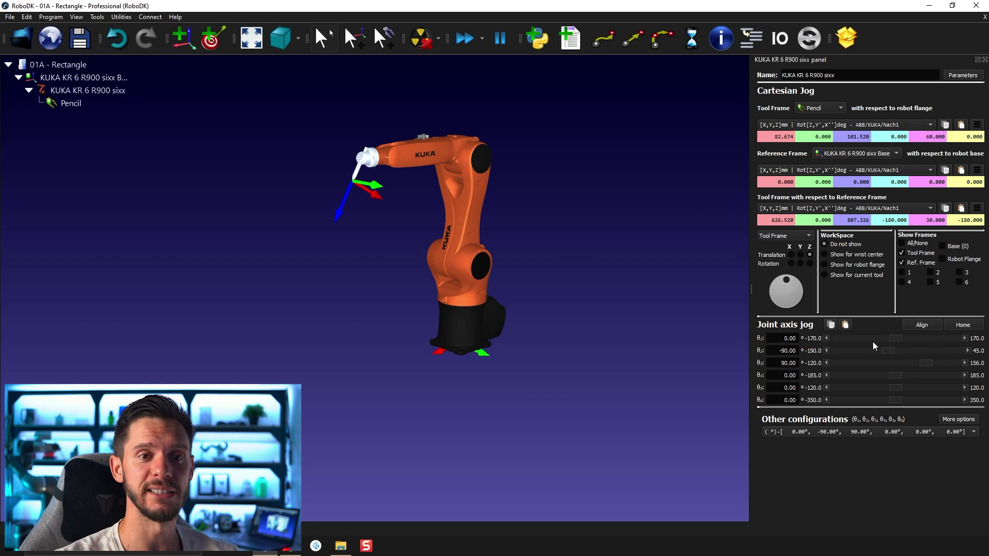
drag(897, 338, 917, 399)
click(962, 326)
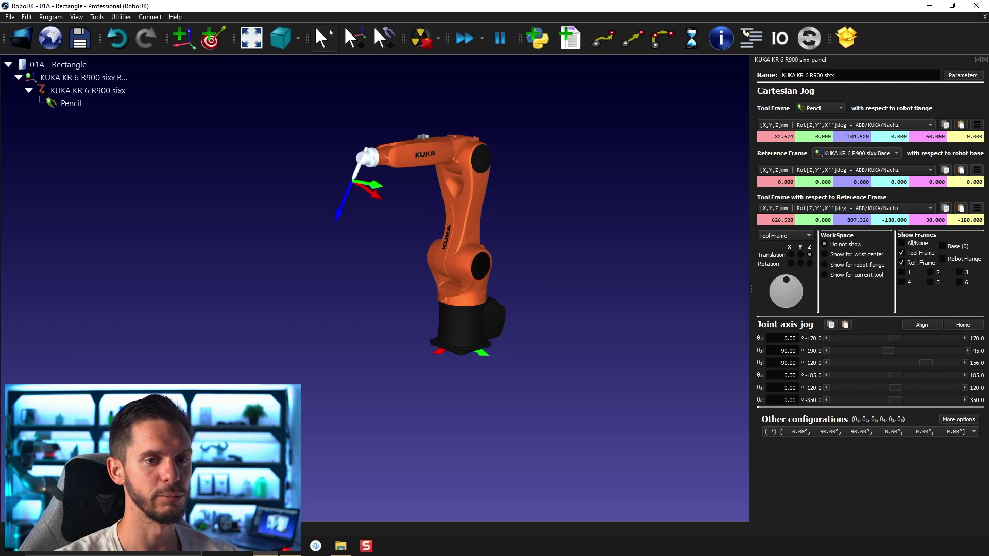
click(783, 338)
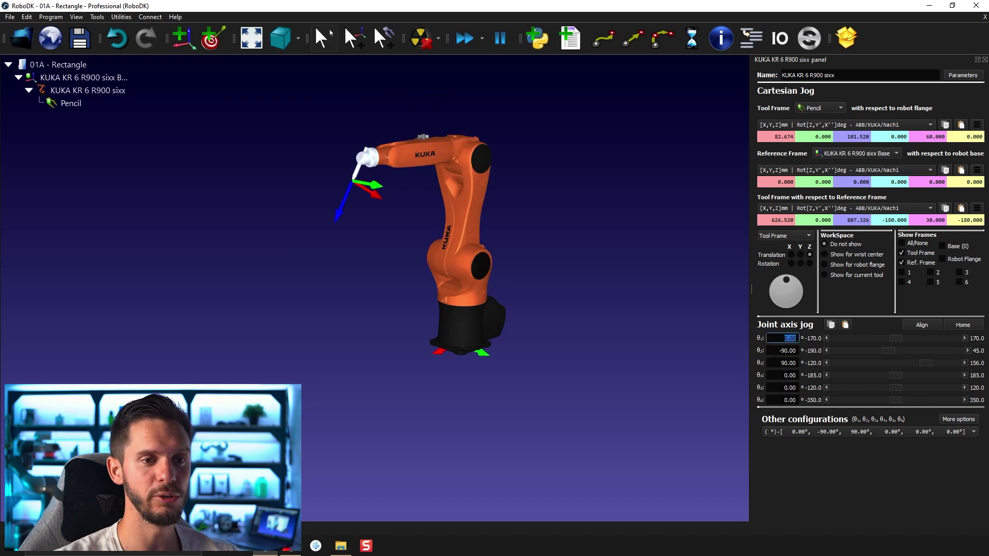
key(Tab)
key(Tab)
click(796, 352)
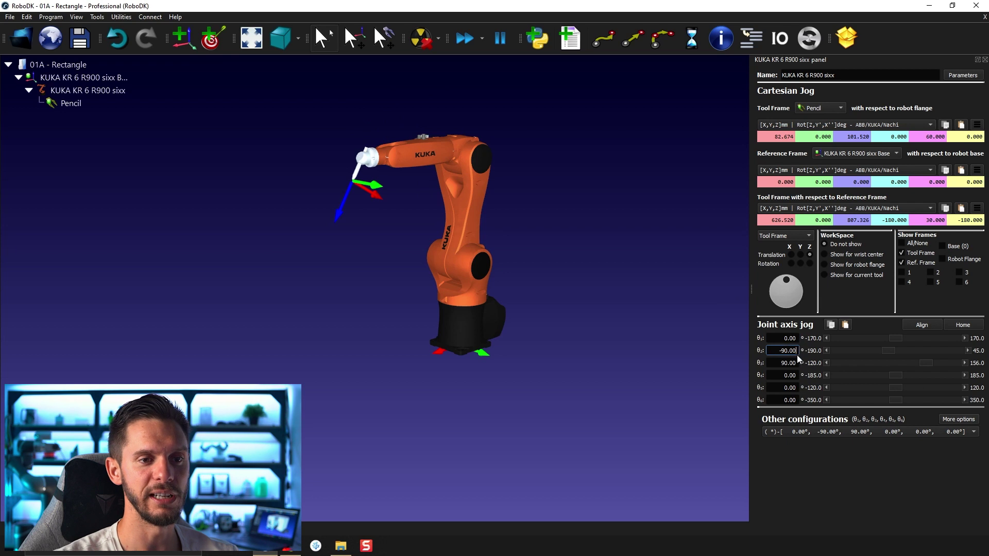
key(ctrl+a)
text(0)
key(Return)
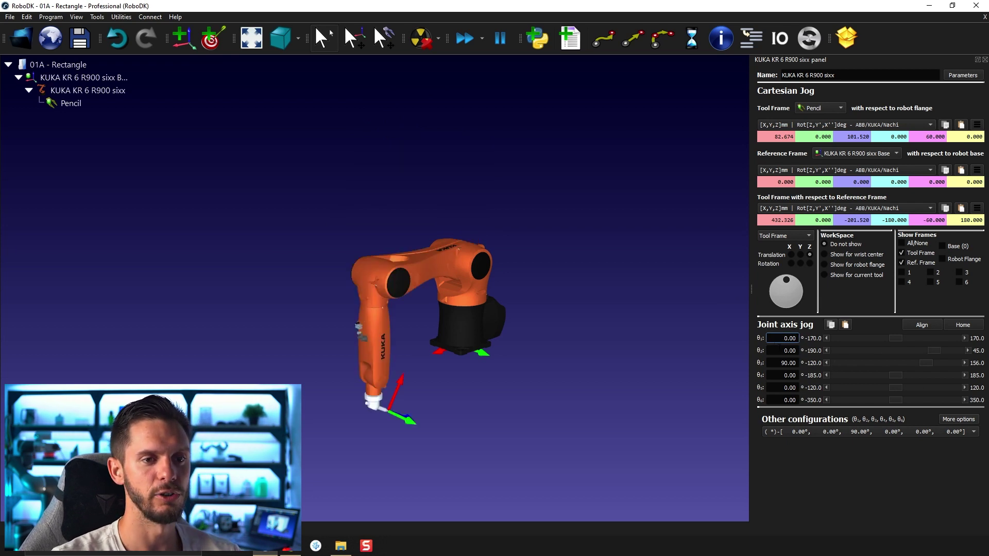
click(963, 325)
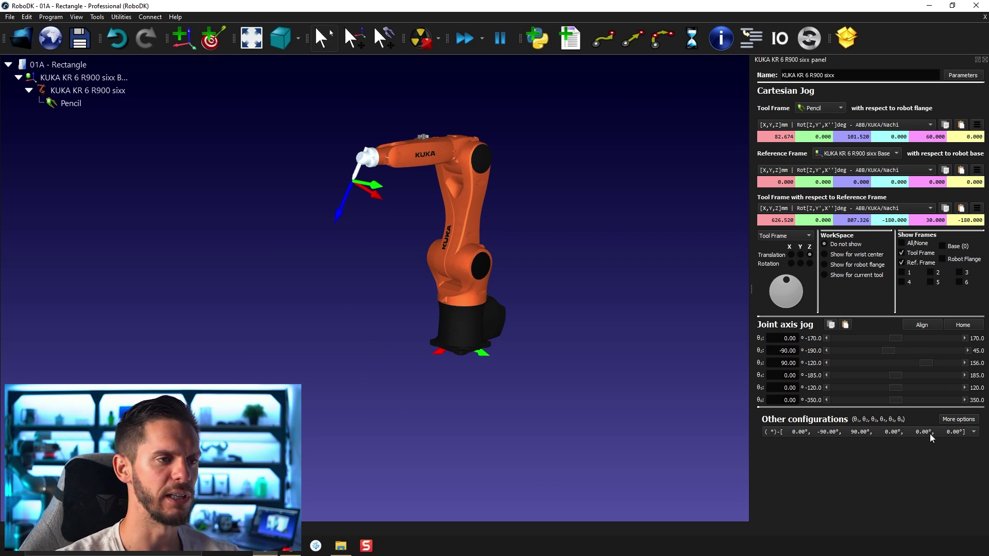
click(879, 431)
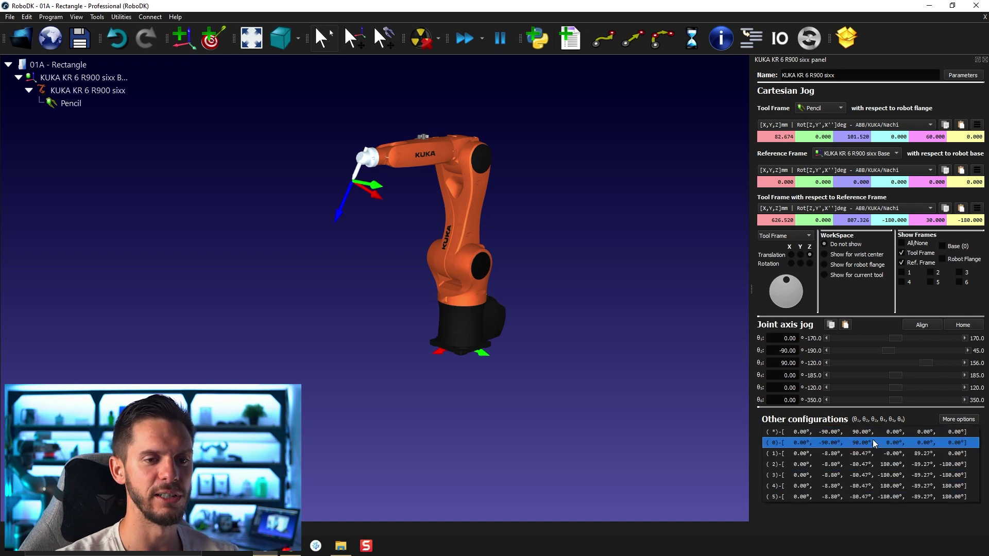
click(854, 432)
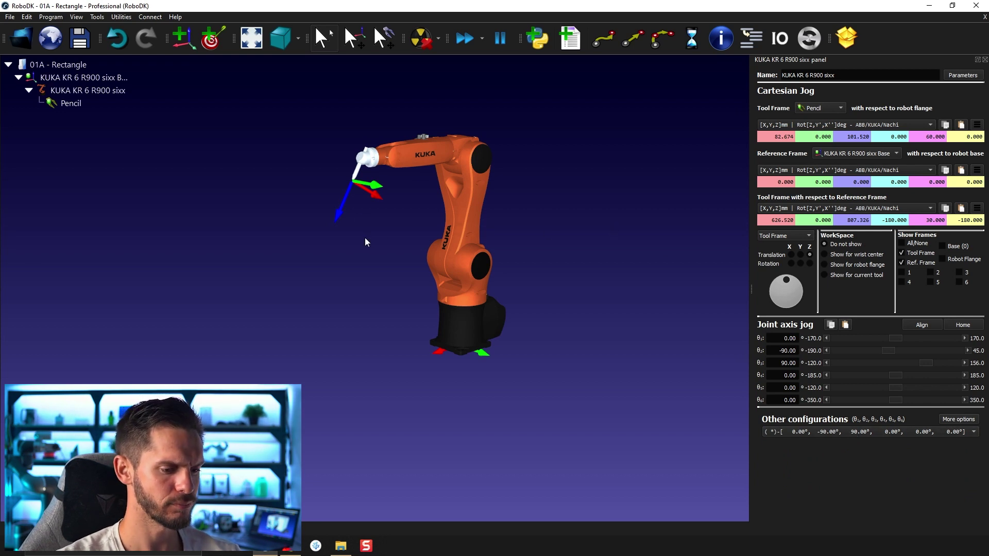
middle_drag(367, 238, 370, 224)
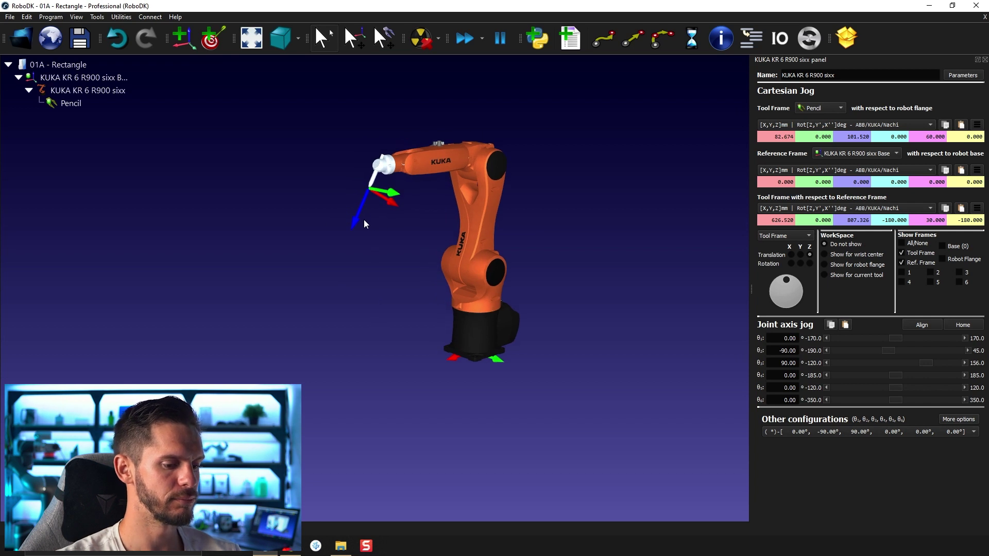
Close the robot panel and inspect the Pencil tool's X and Z offsets (Z 101.520).
click(985, 59)
middle_drag(474, 243, 421, 253)
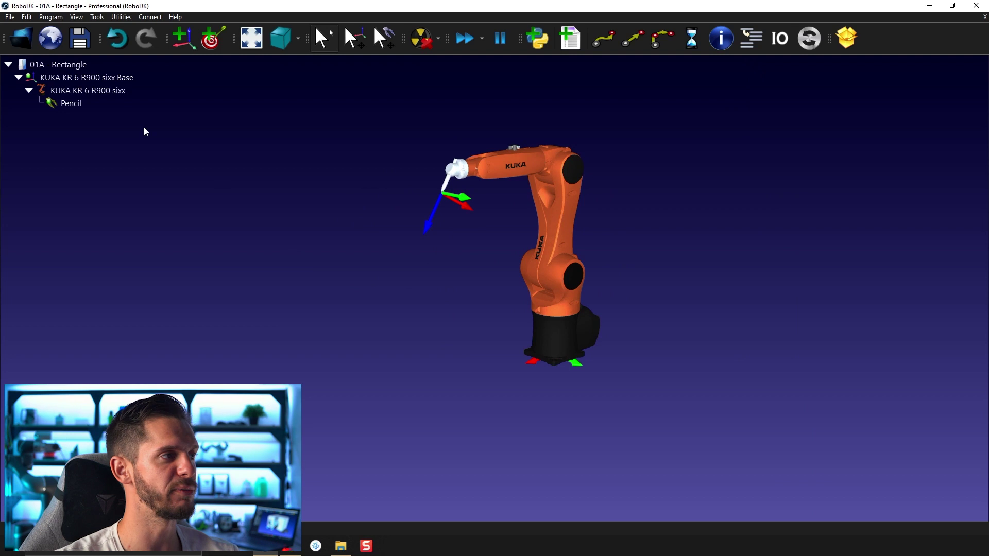
double_click(81, 103)
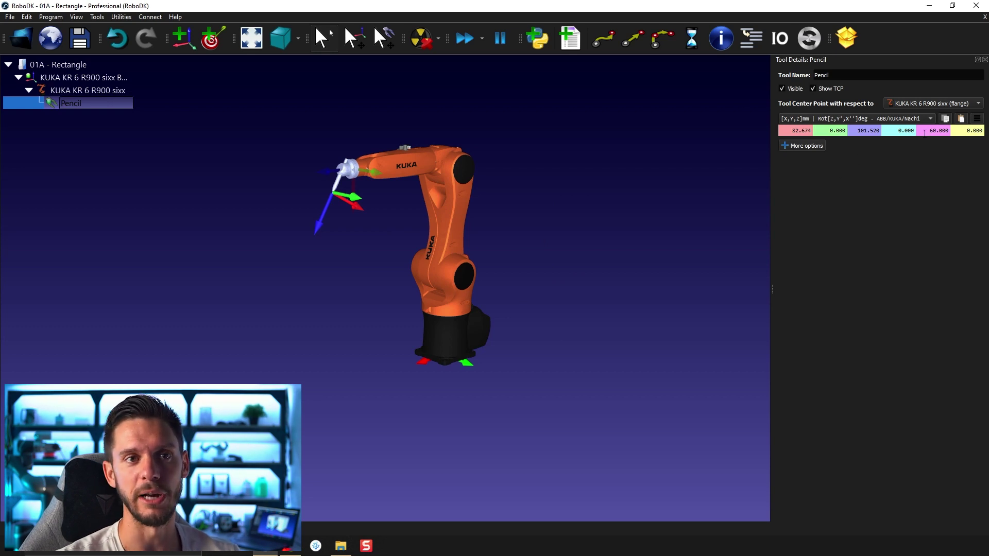
click(787, 131)
click(869, 131)
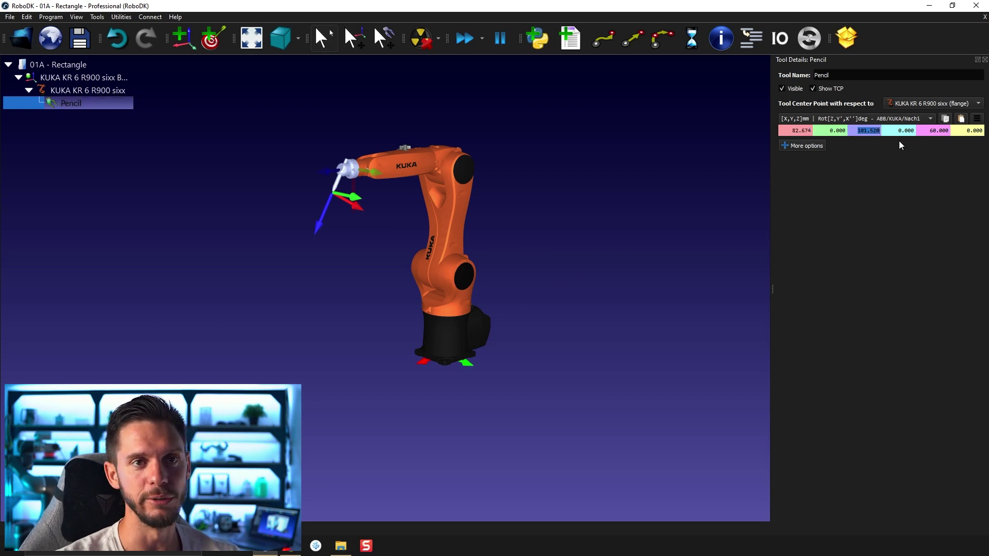
Close the Pencil details, then view and close the robot base frame details.
click(985, 60)
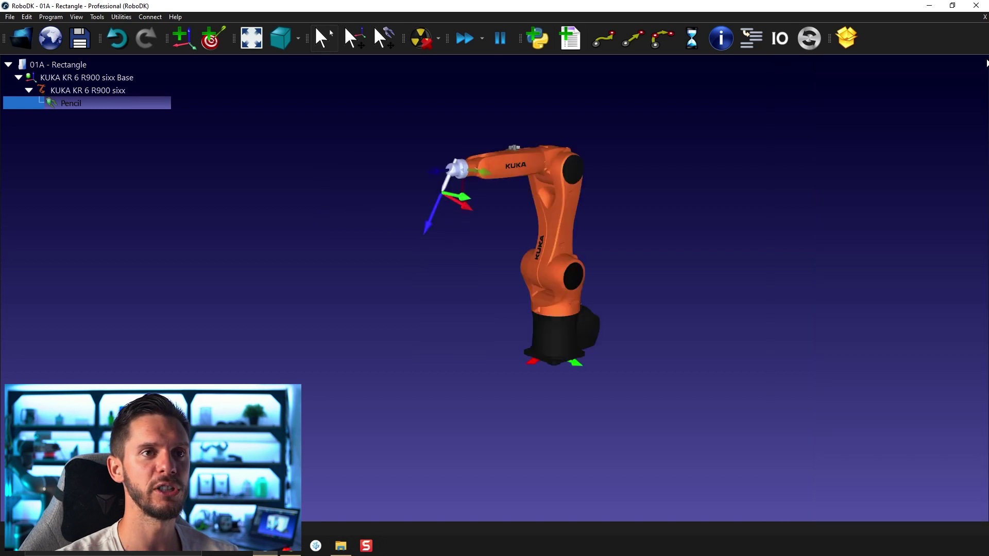
double_click(111, 78)
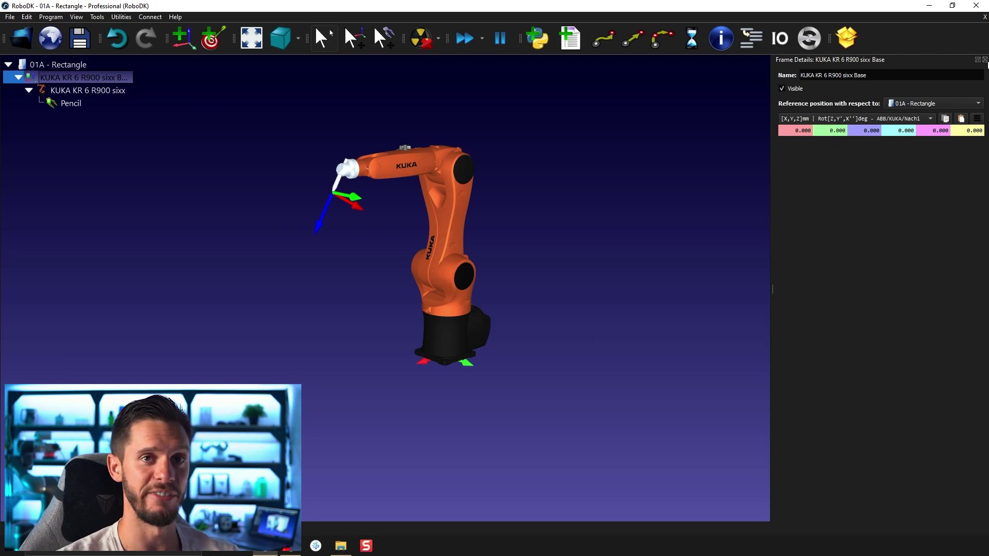
click(986, 60)
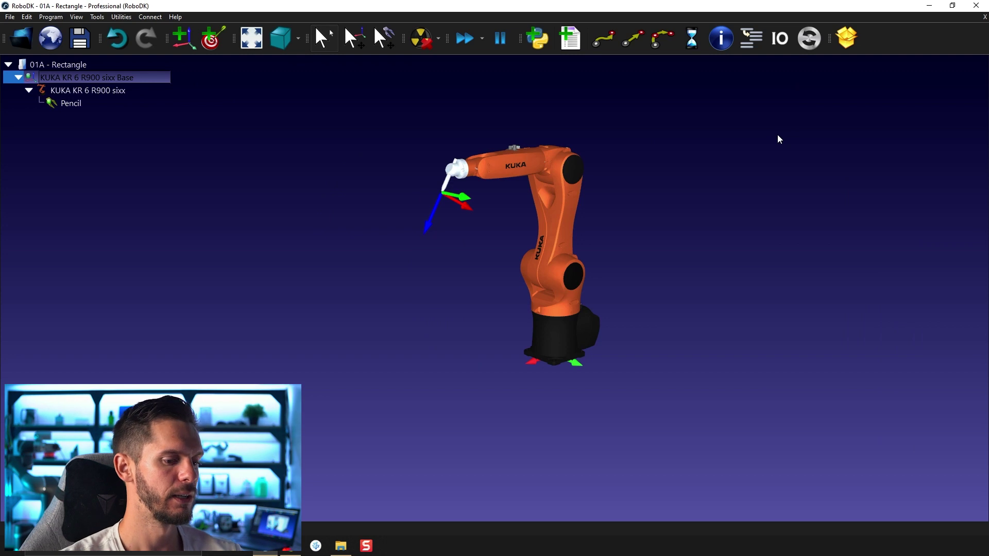
Rotate and zoom around the robot, then switch to the Chrome window with the RoboDK YouTube channel.
drag(698, 189, 678, 190)
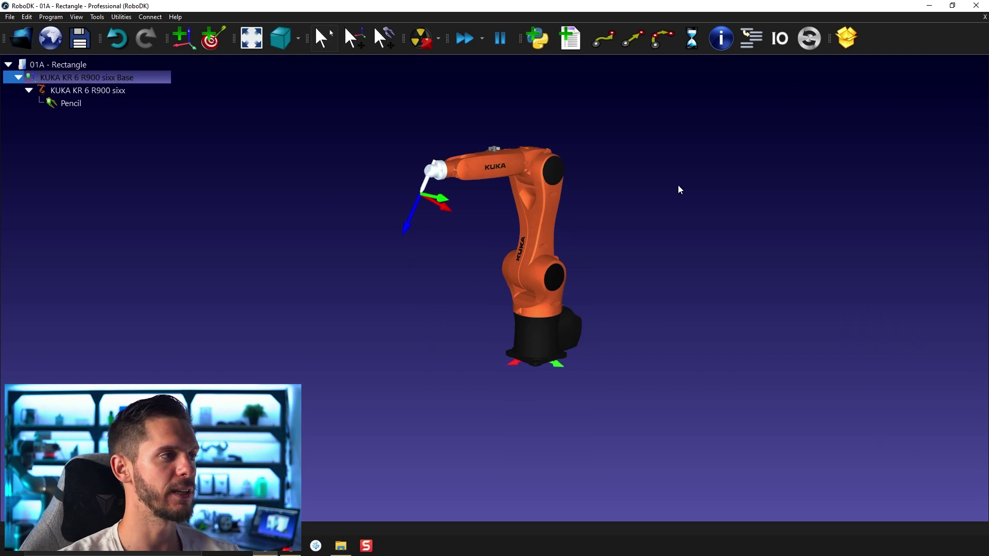
drag(438, 255, 449, 264)
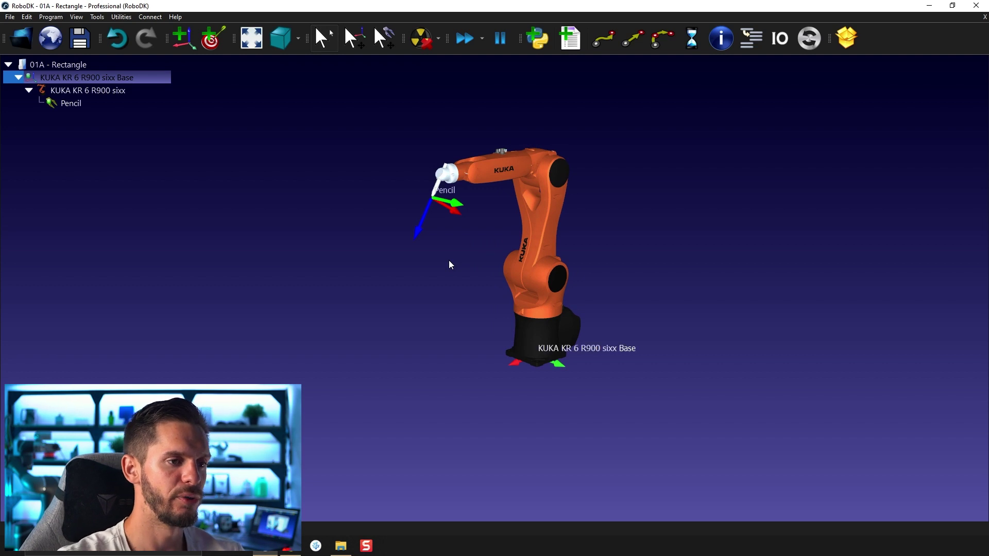
mouse_move(450, 260)
mouse_down()
mouse_move(434, 257)
mouse_move(457, 269)
mouse_up()
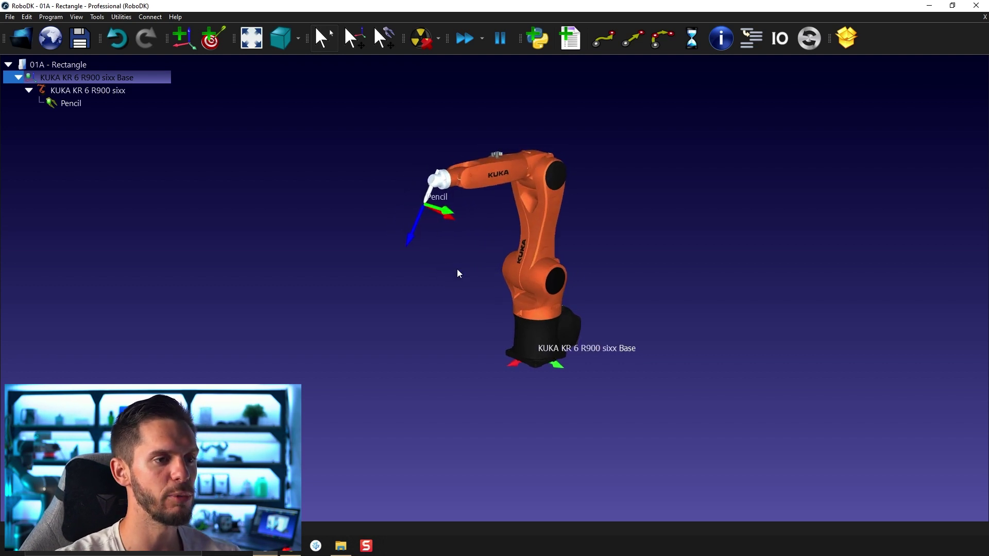
scroll(567, 355, up, 4)
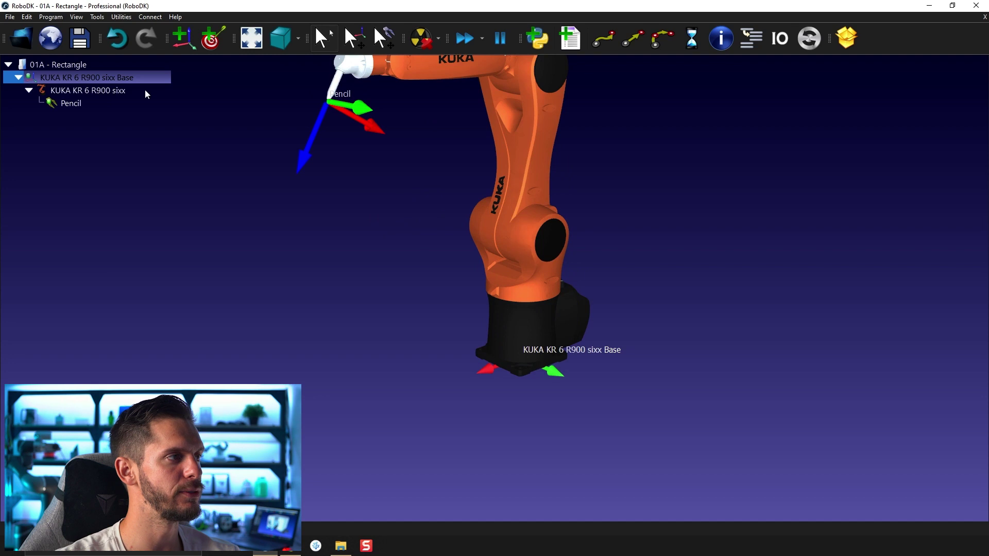
scroll(645, 362, down, 4)
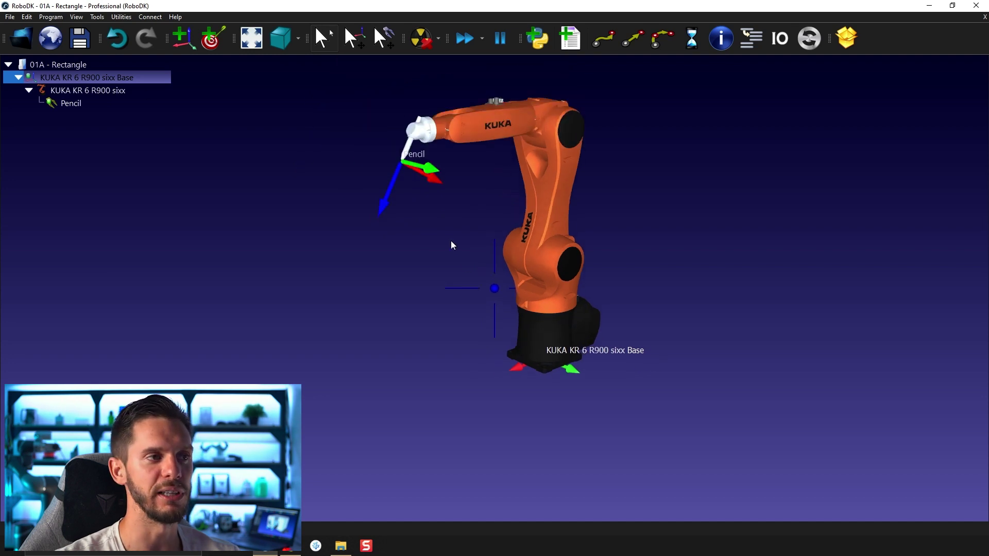
drag(450, 243, 223, 198)
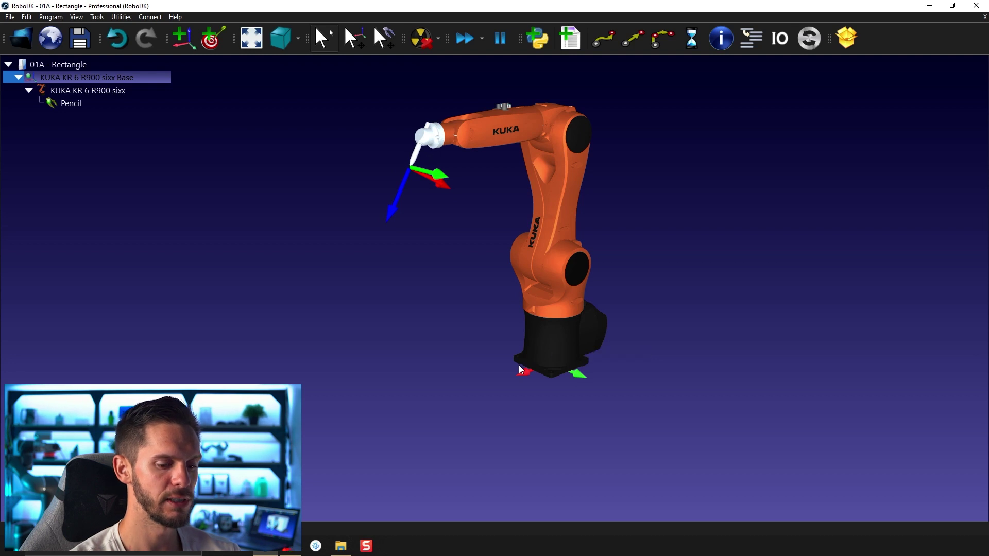
mouse_move(521, 369)
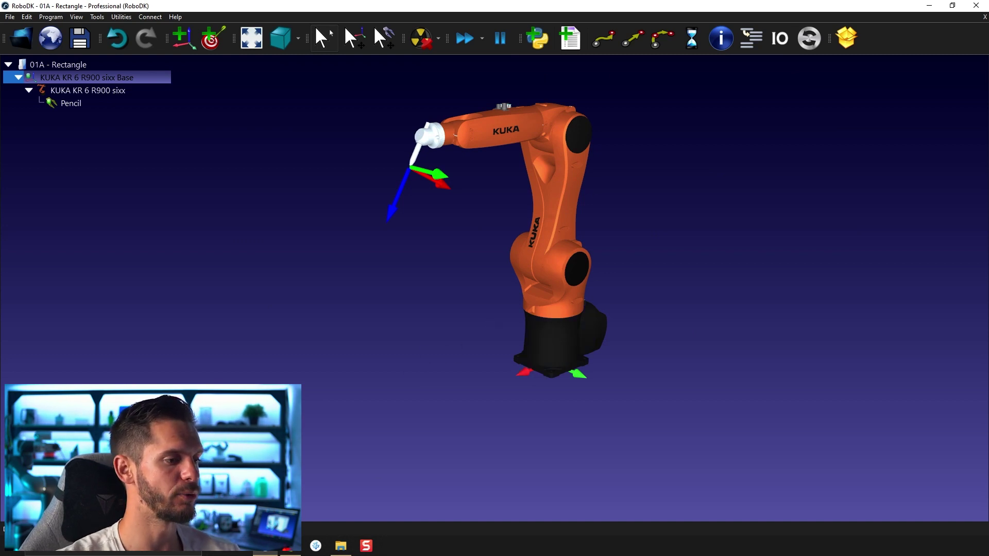
click(290, 552)
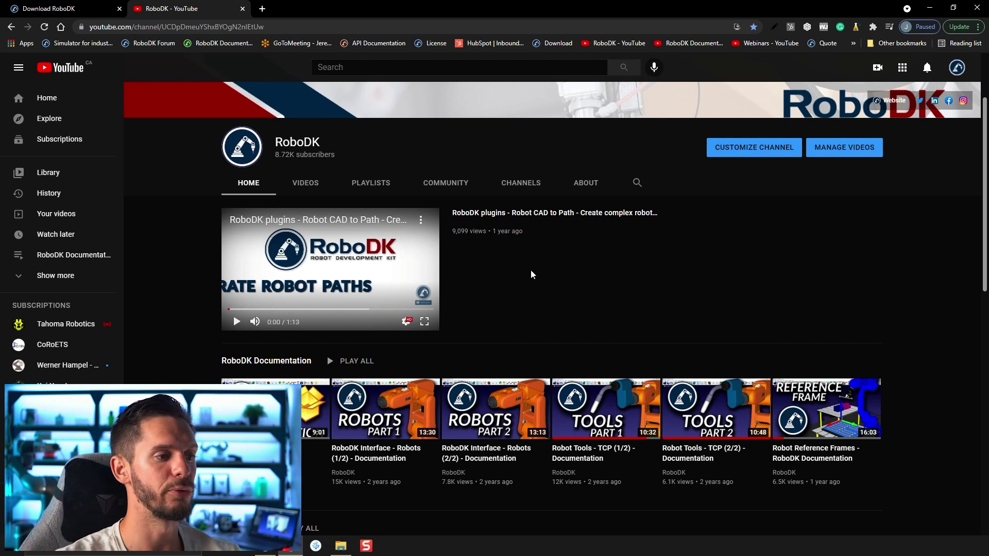
Pause the featured 'RoboDK plugins - Robot CAD to Path' video at 0:01.
mouse_move(391, 400)
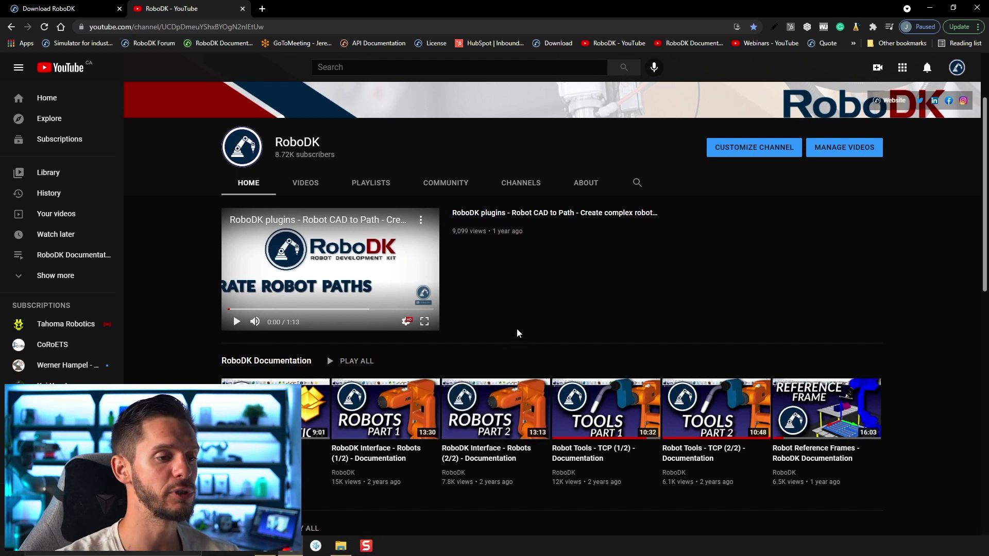
mouse_move(460, 459)
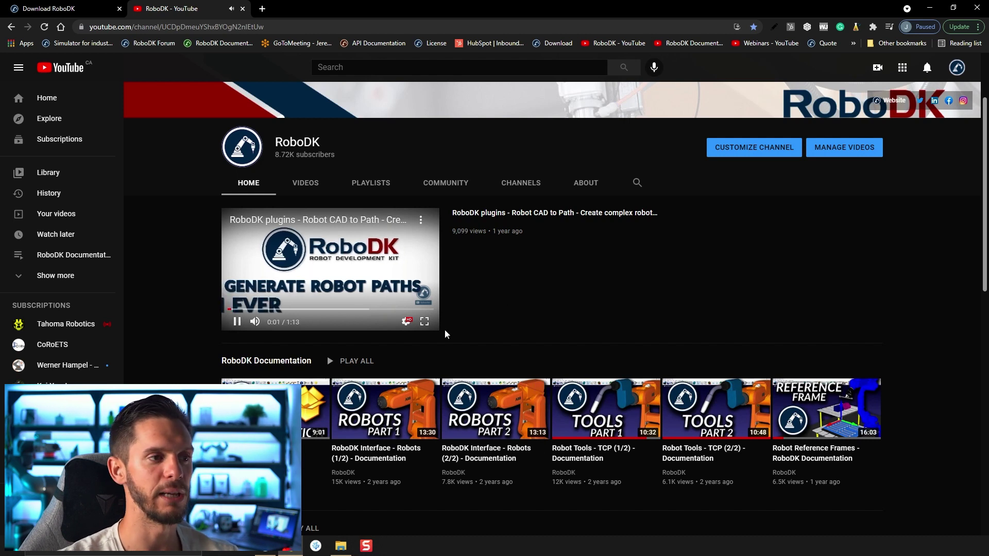
click(431, 289)
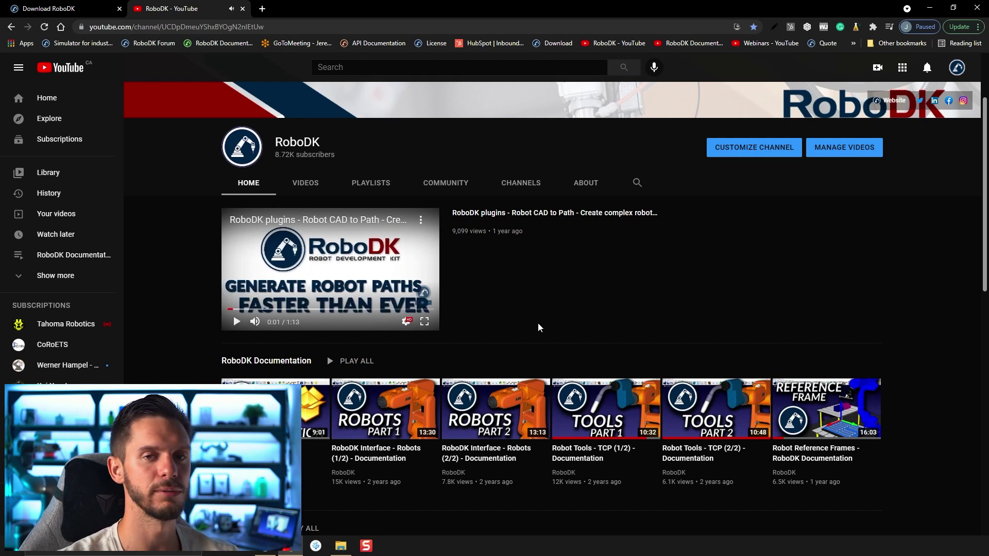